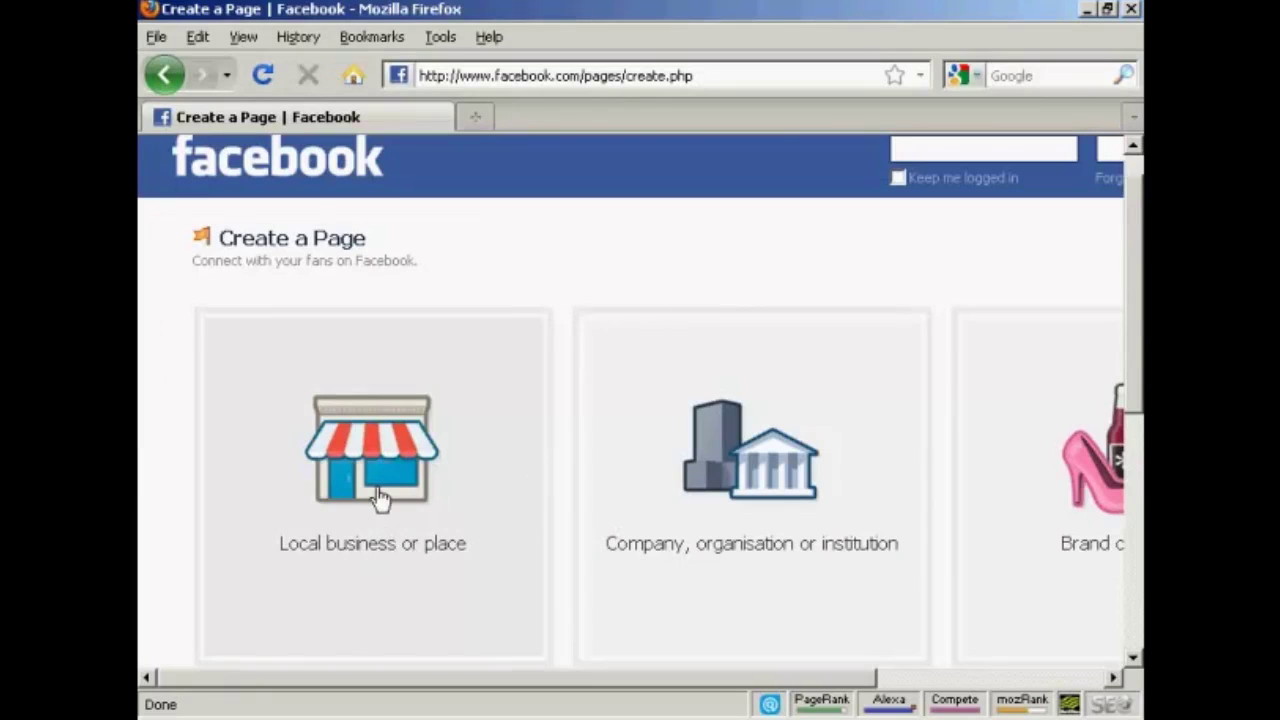
pyautogui.moveTo(546, 686); pyautogui.dragTo(691, 686)
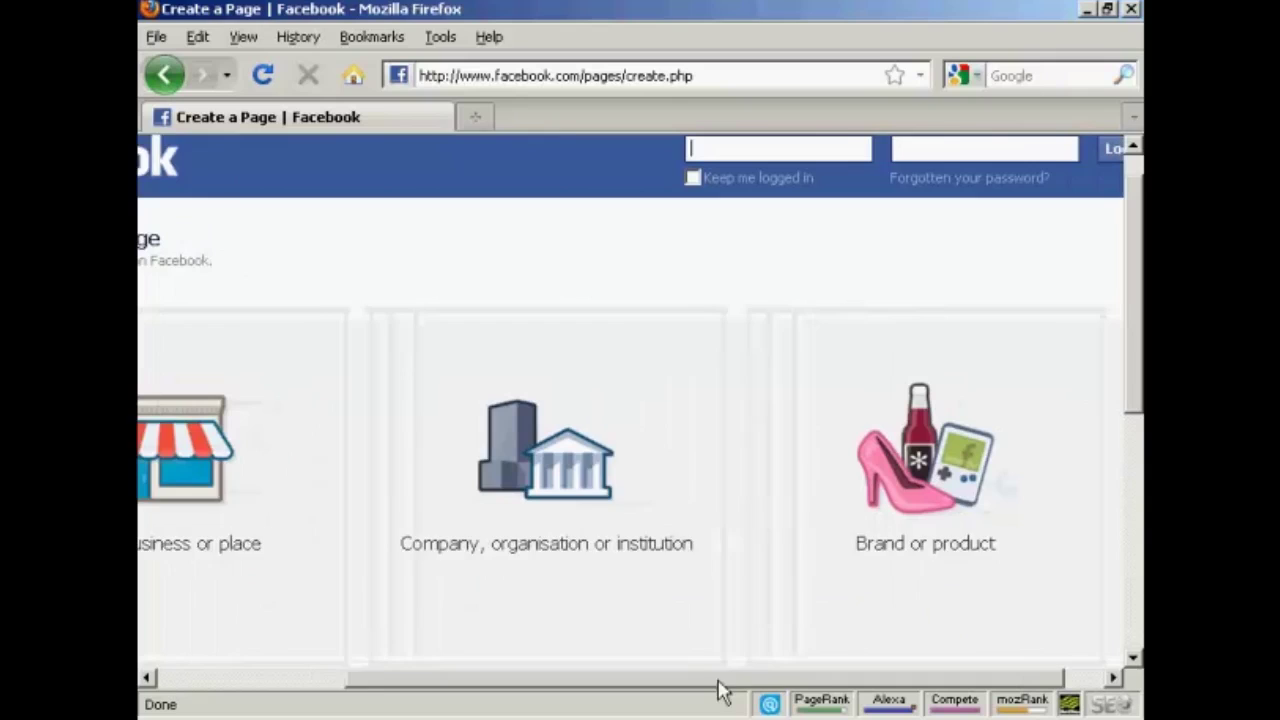
pyautogui.moveTo(668, 690); pyautogui.dragTo(750, 690)
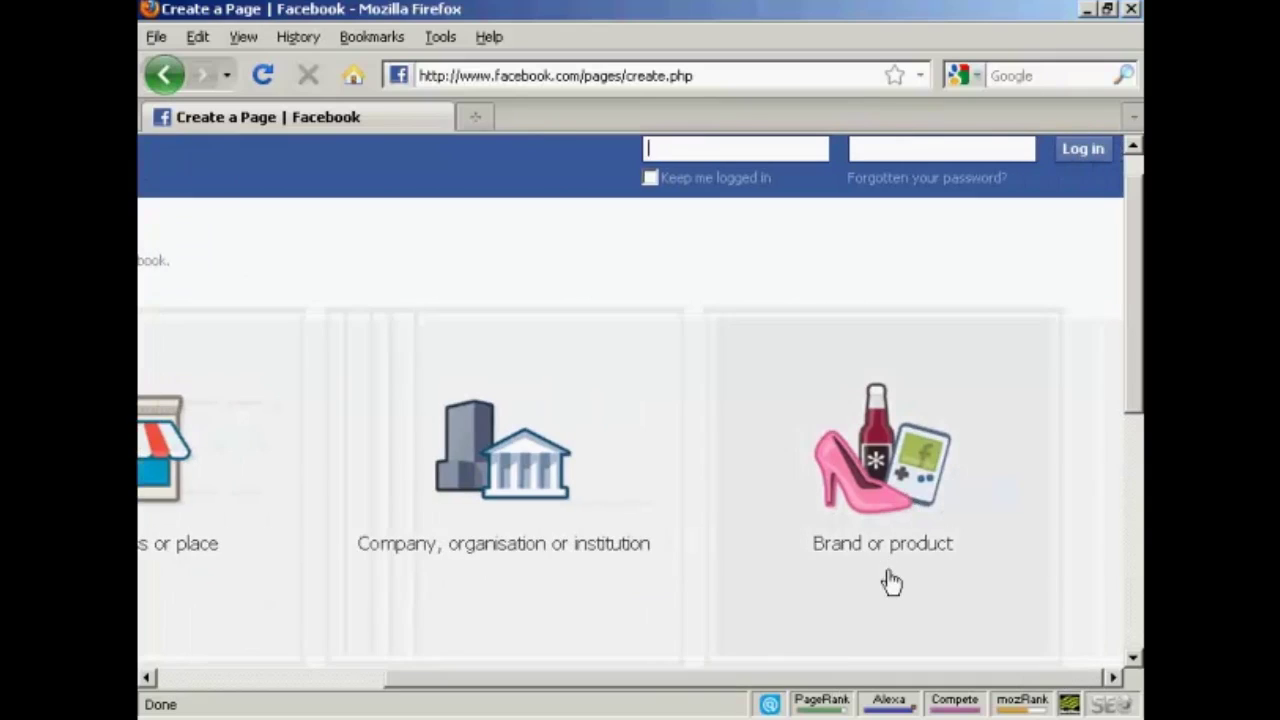
pyautogui.moveTo(1137, 286); pyautogui.dragTo(1134, 494)
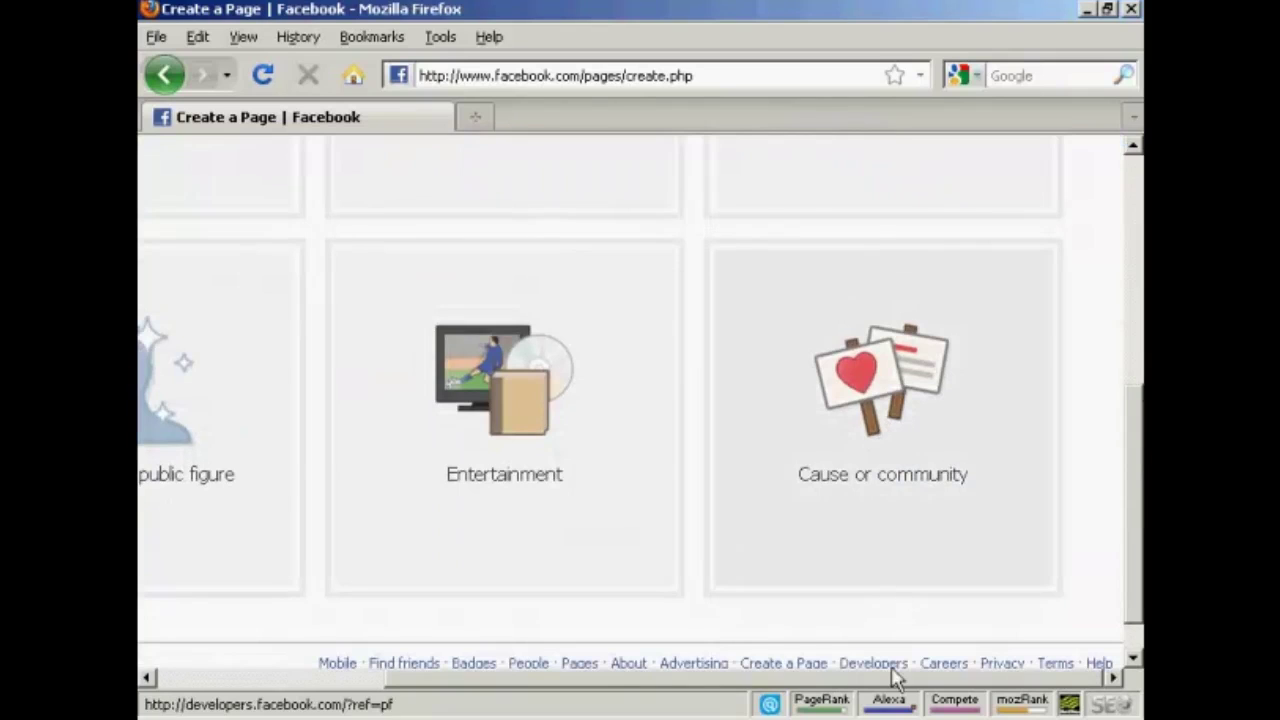
pyautogui.moveTo(807, 690); pyautogui.dragTo(700, 692)
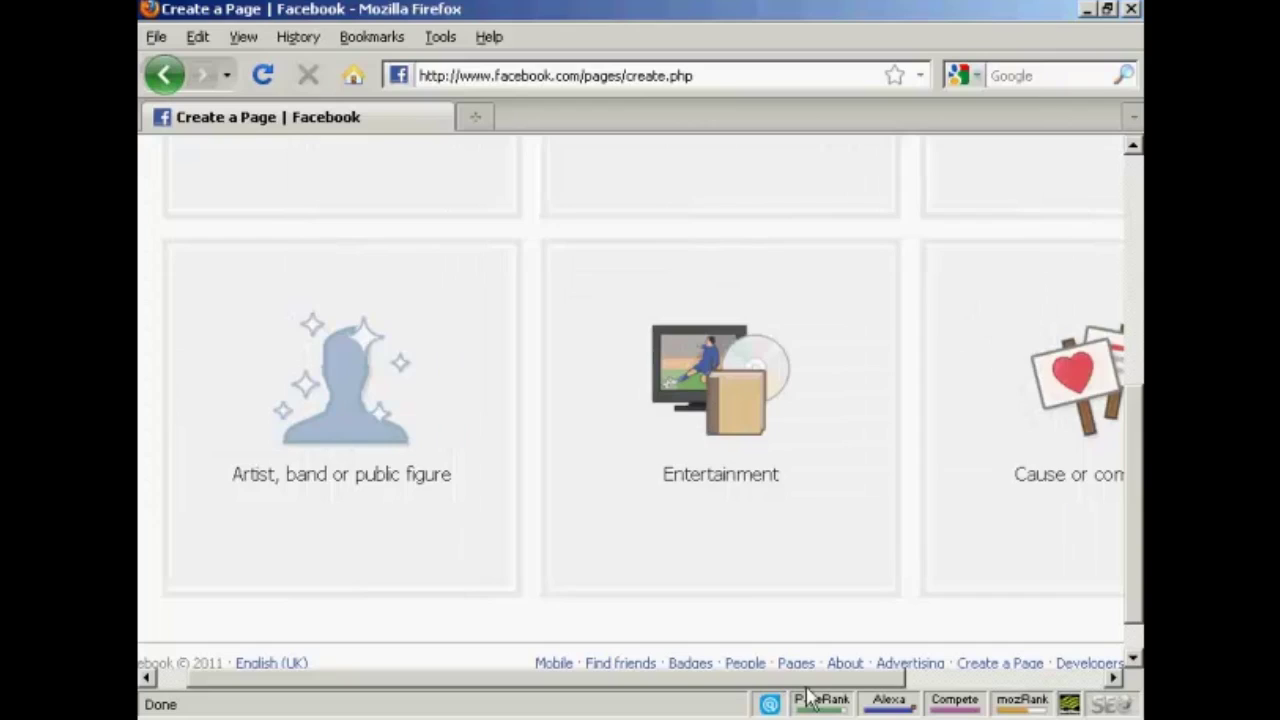
pyautogui.moveTo(813, 690); pyautogui.dragTo(780, 690)
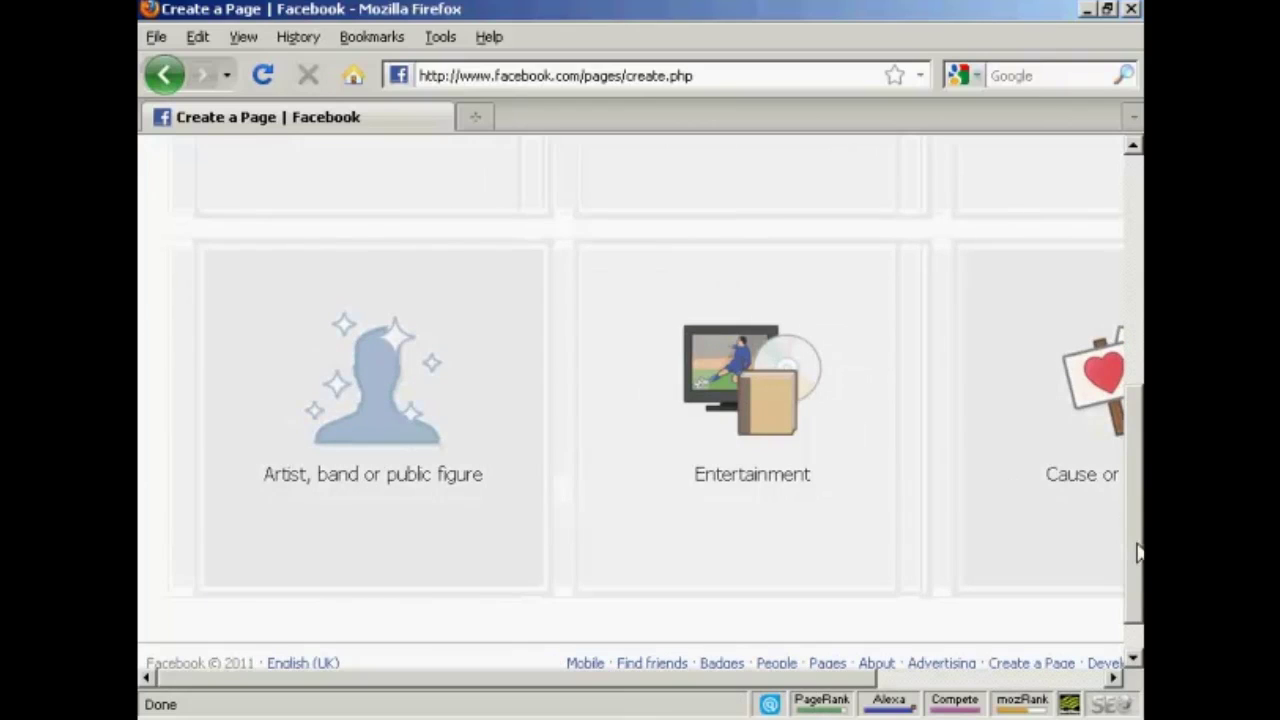
pyautogui.moveTo(1136, 545); pyautogui.dragTo(1134, 362)
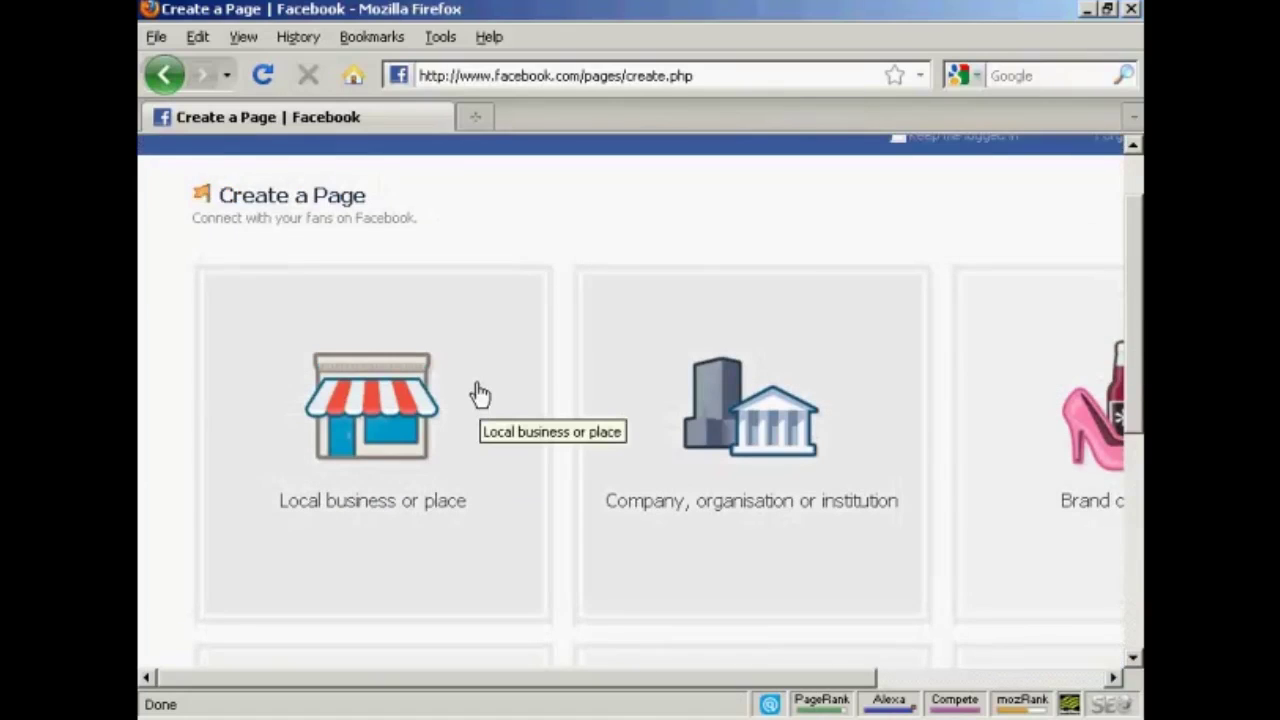
# Step: Create a Community/Government local place page for Yarrowford Village Hall, Selkirk, accepting the terms
pyautogui.click(359, 438)
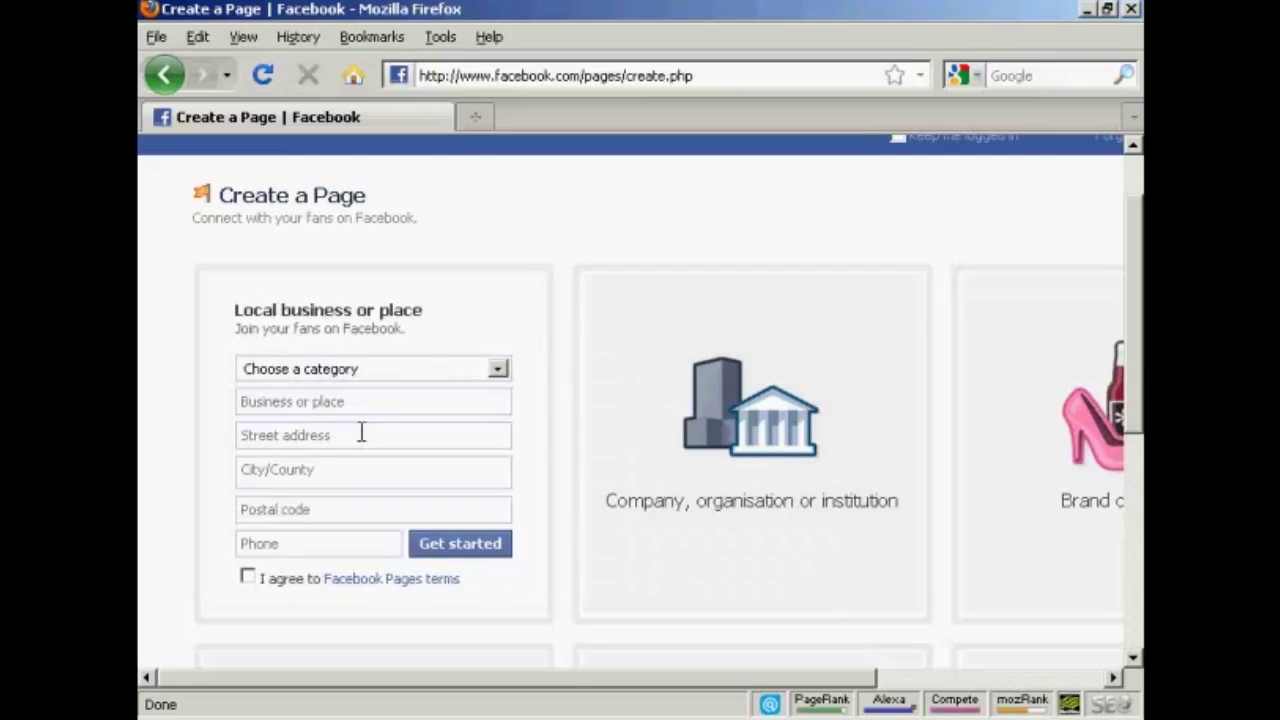
pyautogui.click(499, 370)
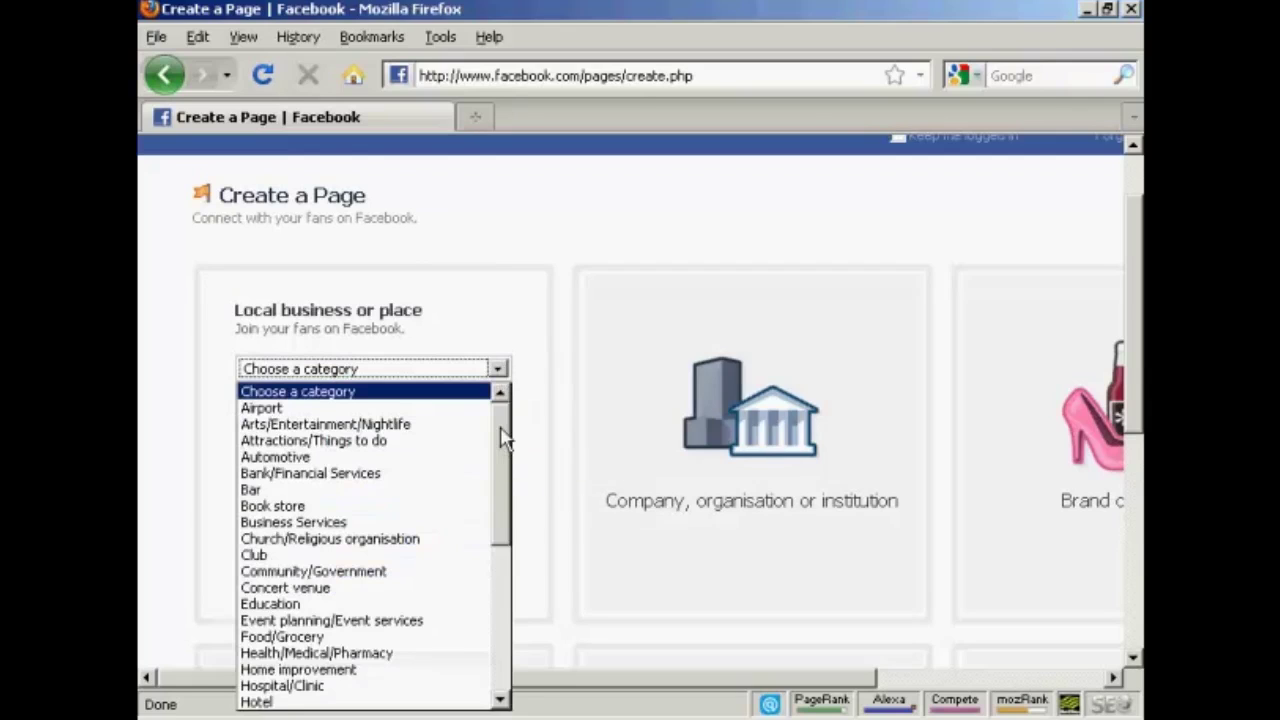
pyautogui.moveTo(503, 438); pyautogui.dragTo(503, 478)
pyautogui.scroll(-1, 503, 478)
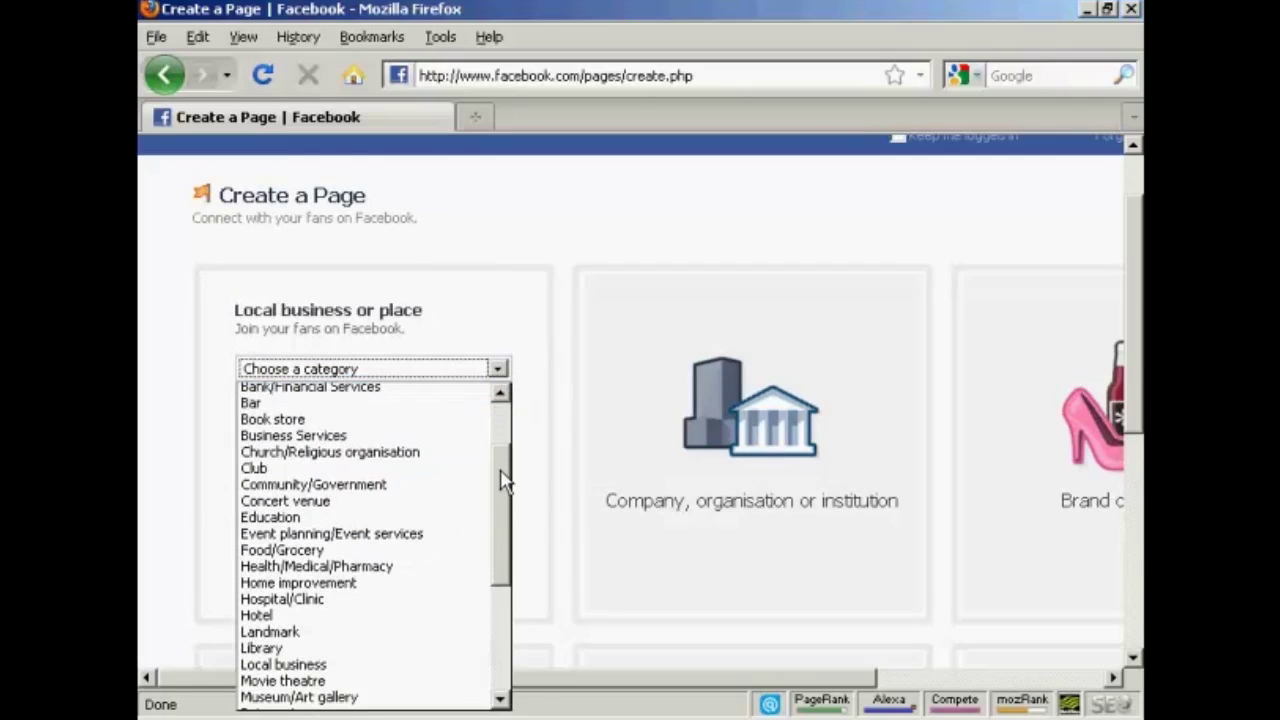
pyautogui.moveTo(503, 481); pyautogui.dragTo(503, 495)
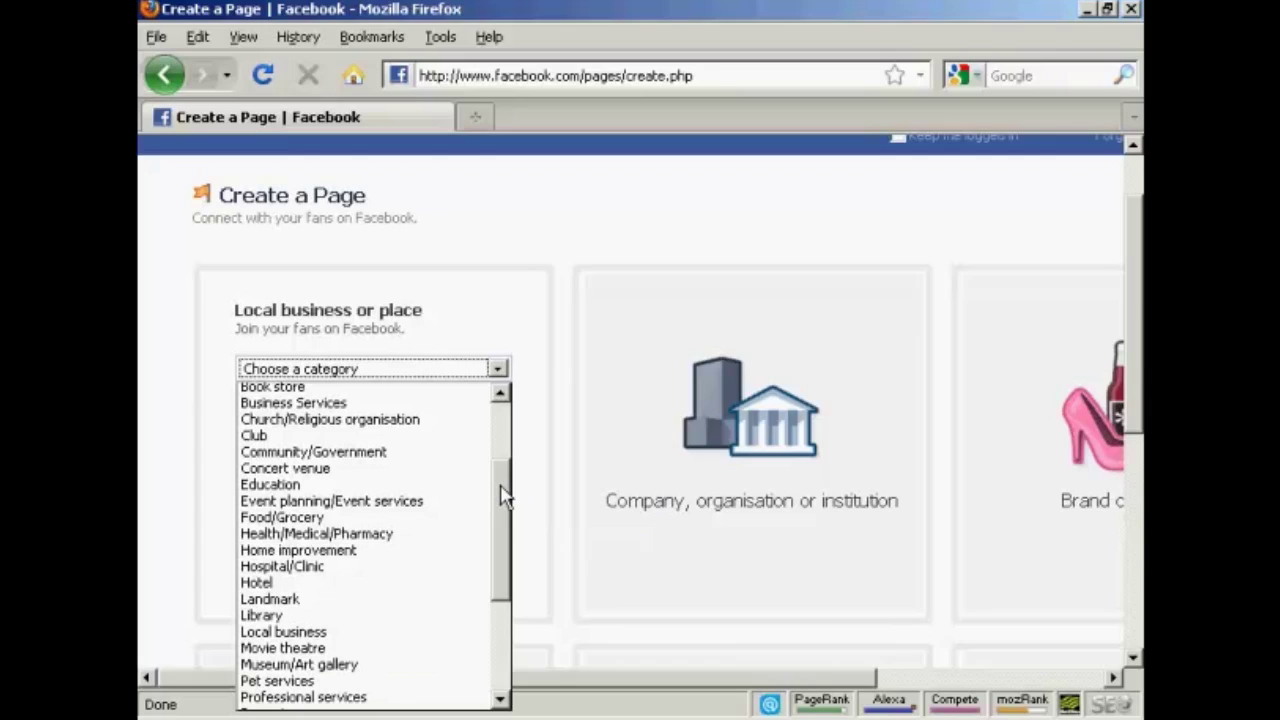
pyautogui.click(372, 452)
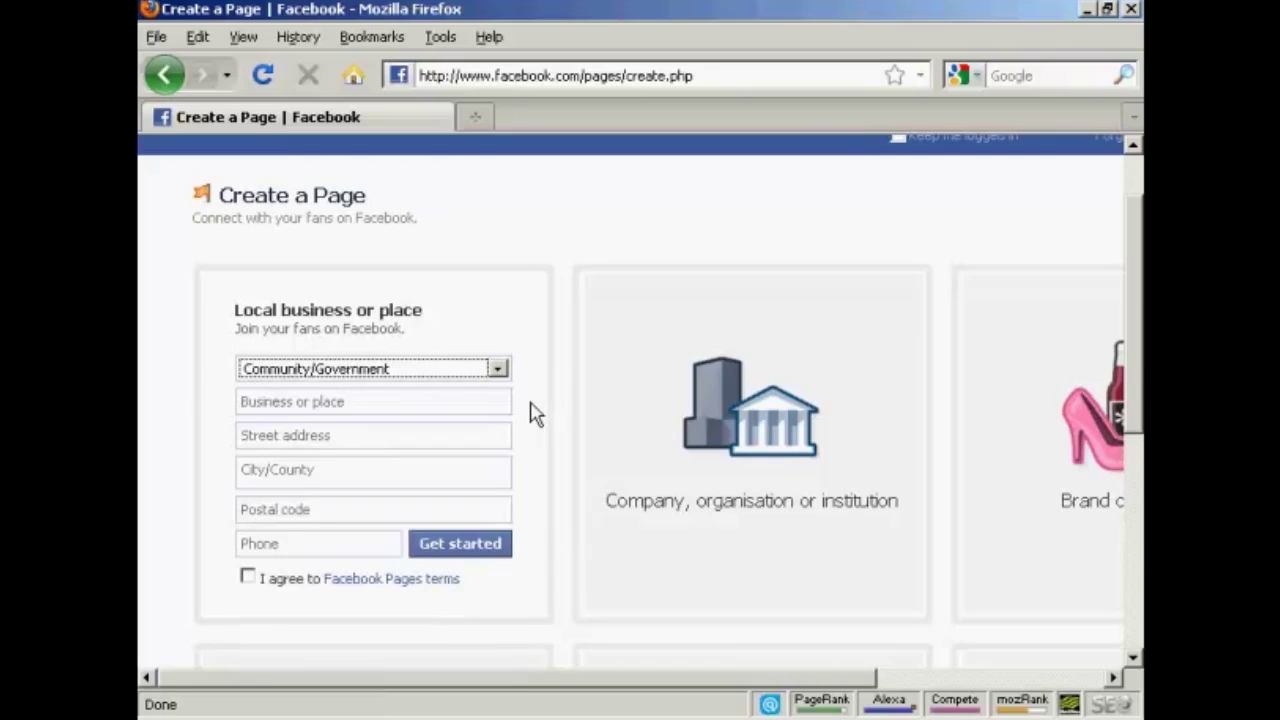
pyautogui.click(535, 413)
pyautogui.click(368, 471)
pyautogui.write('Selkirk')
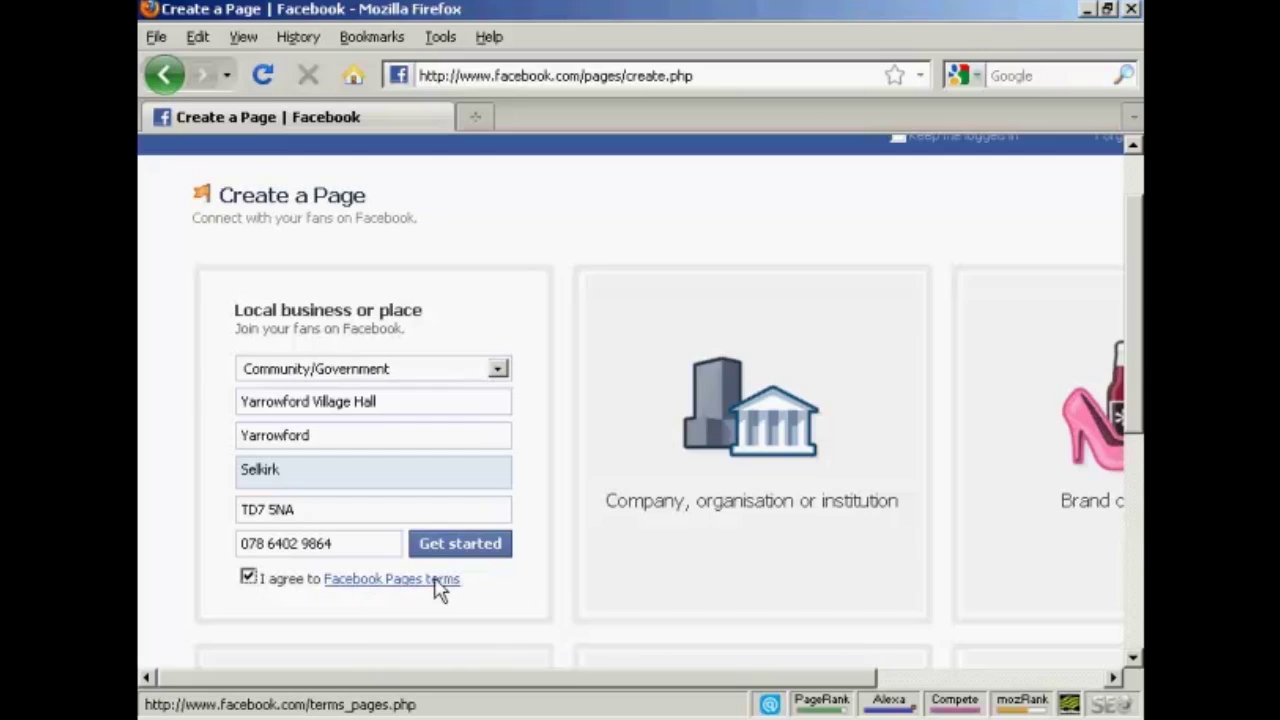
pyautogui.click(470, 546)
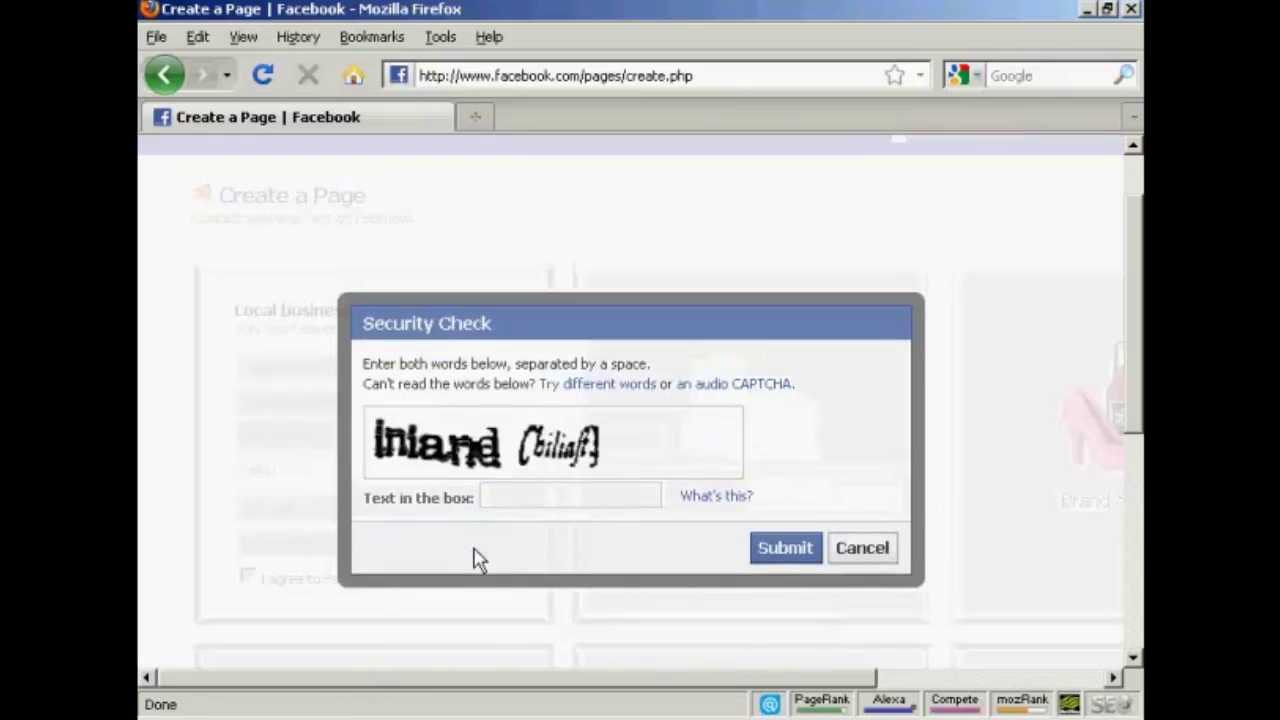
# Step: Enter the two CAPTCHA words and submit the security check
pyautogui.write('iniand Chiliaftd')
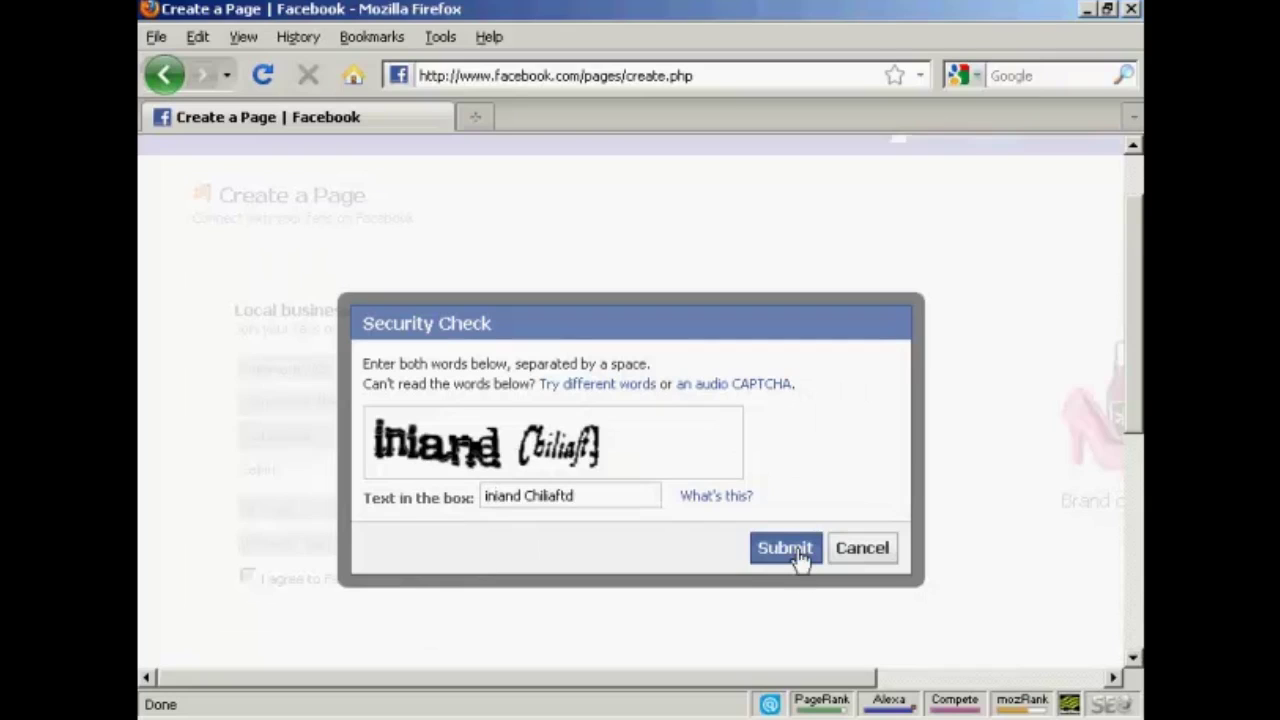
pyautogui.click(786, 548)
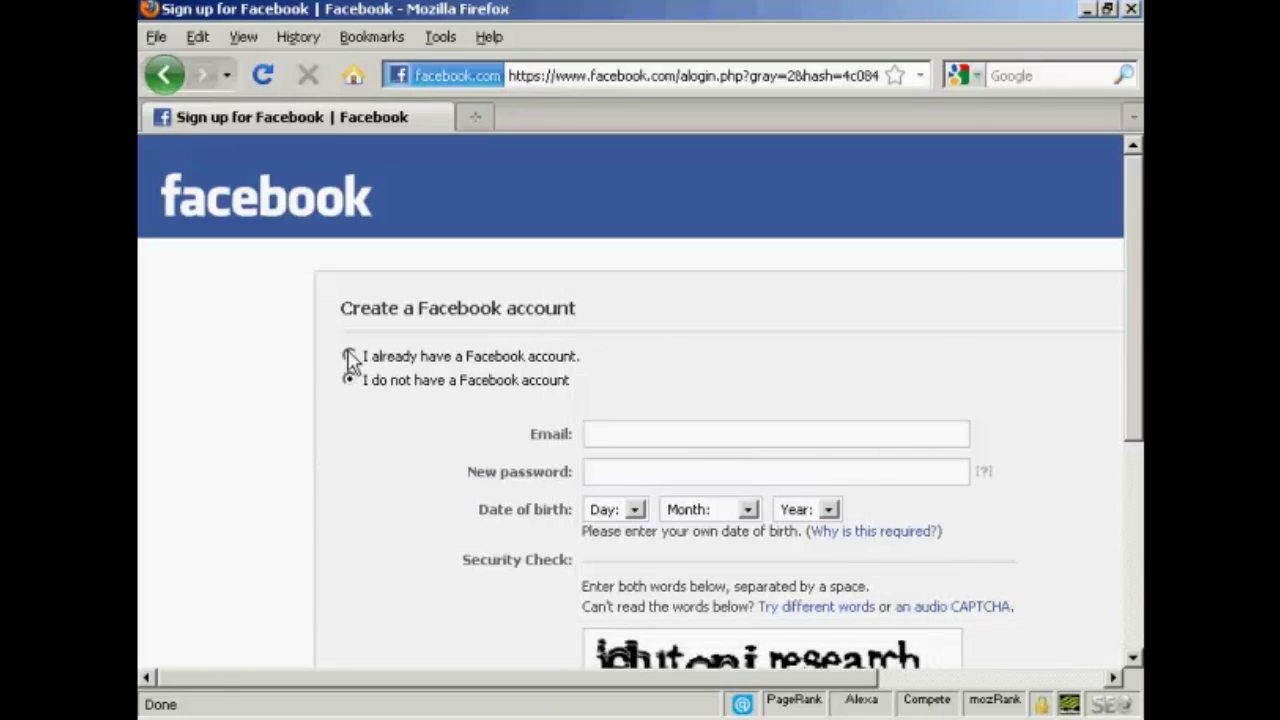
# Step: Sign up for a new Facebook account, agreeing to the Terms of Use and Privacy Policy
pyautogui.click(349, 357)
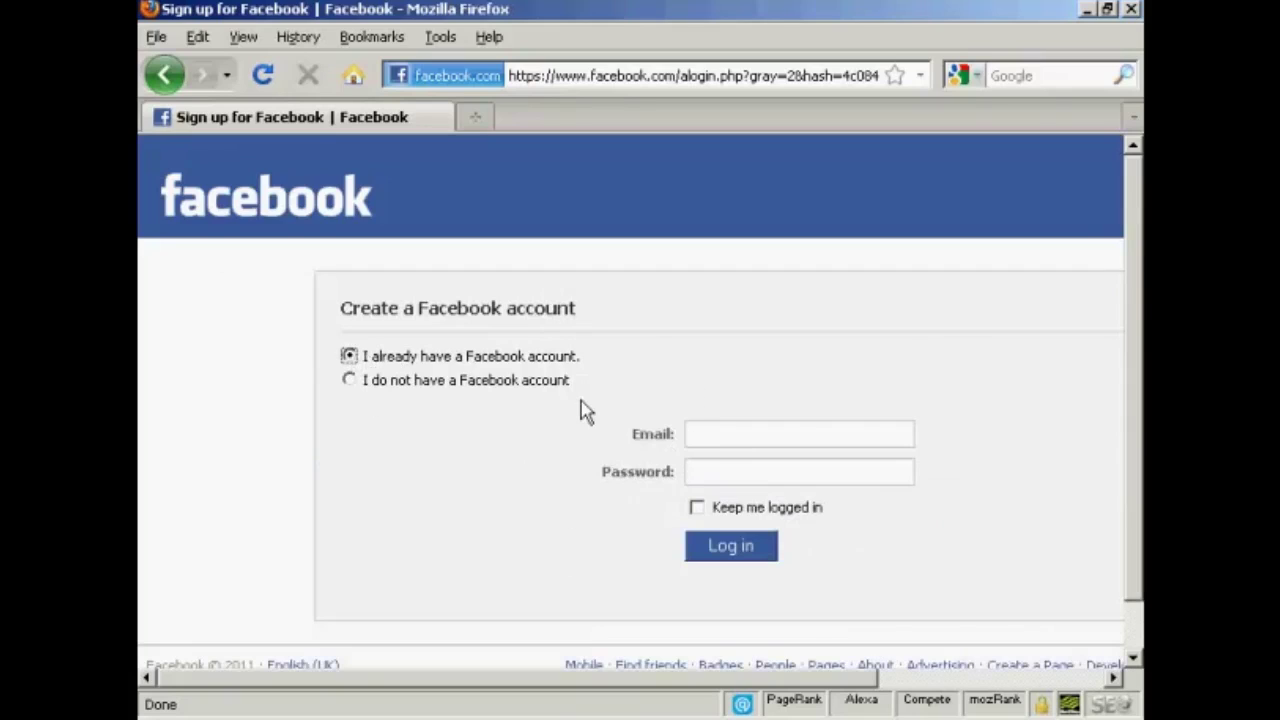
pyautogui.click(349, 381)
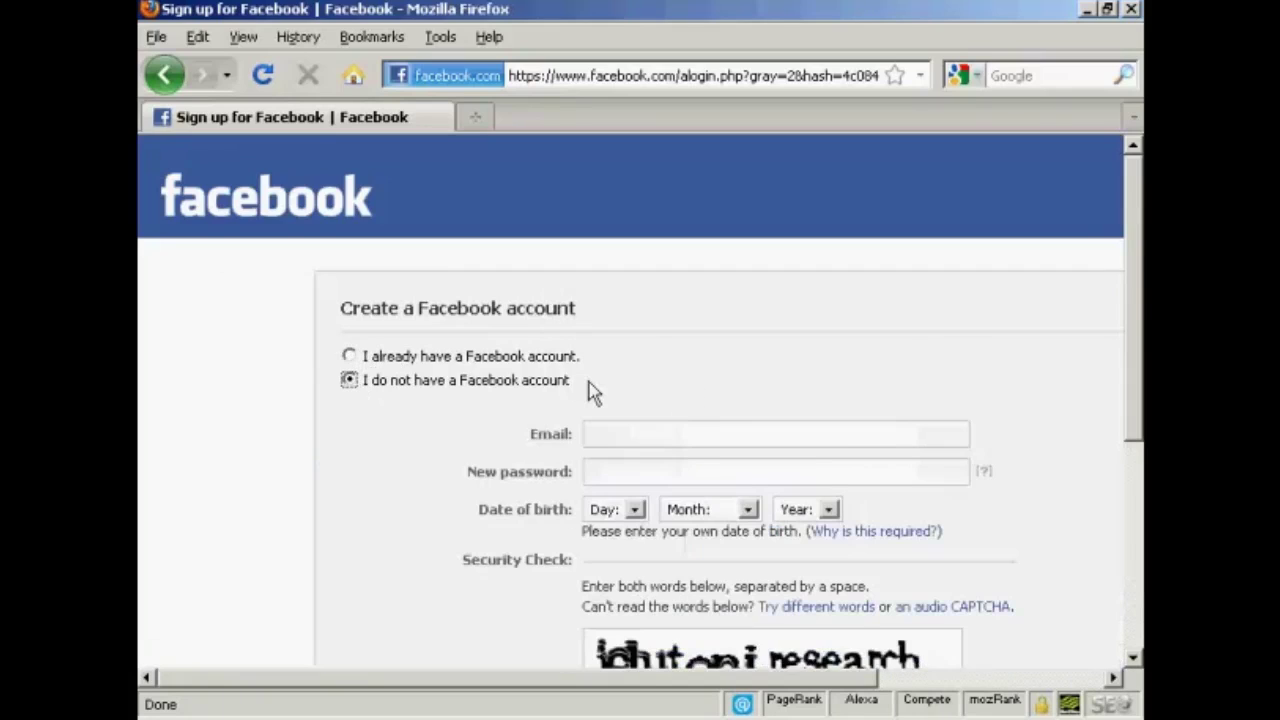
pyautogui.moveTo(1133, 310); pyautogui.dragTo(1140, 373)
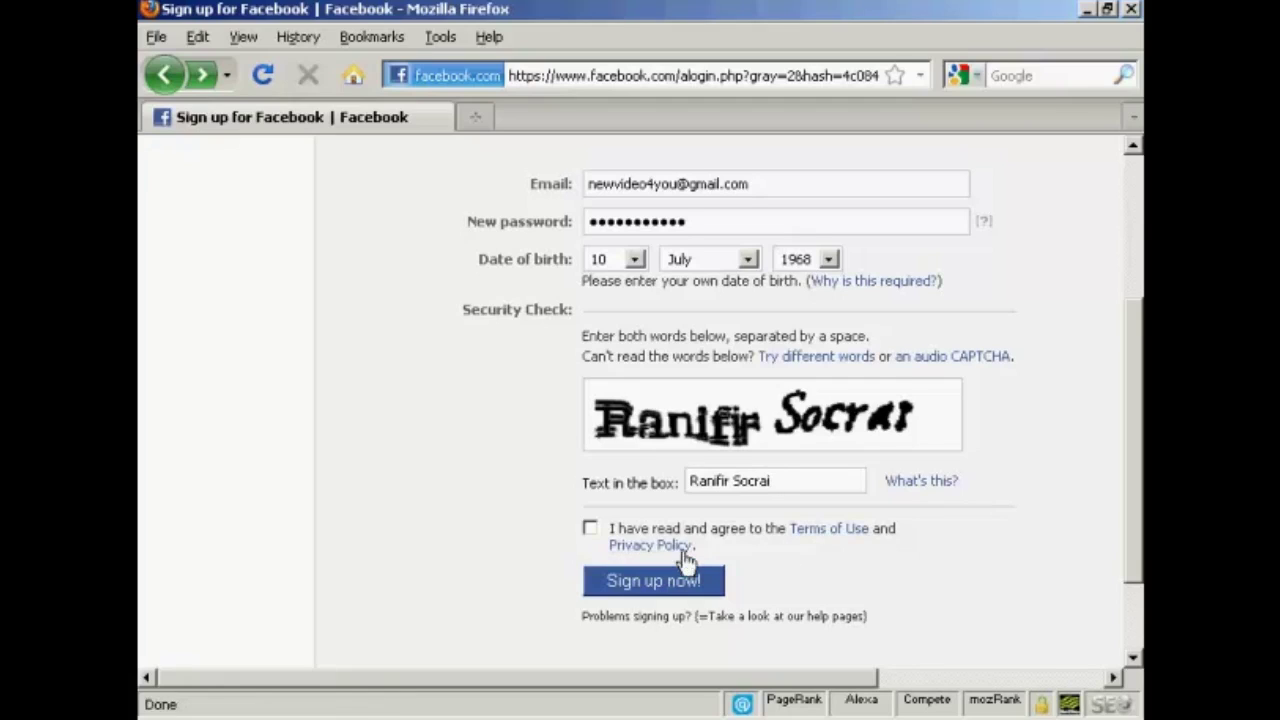
pyautogui.click(590, 532)
pyautogui.click(680, 592)
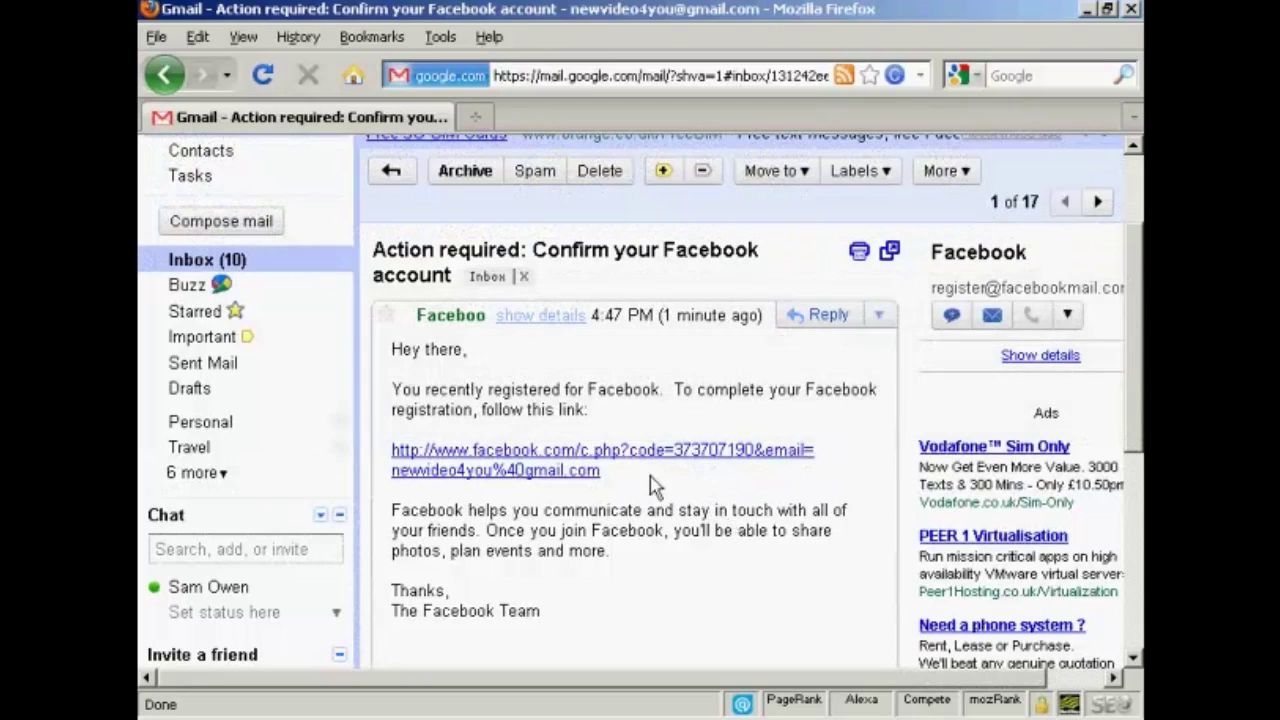
# Step: Follow the link in the 'Action required: Confirm your Facebook account' email
pyautogui.click(730, 455)
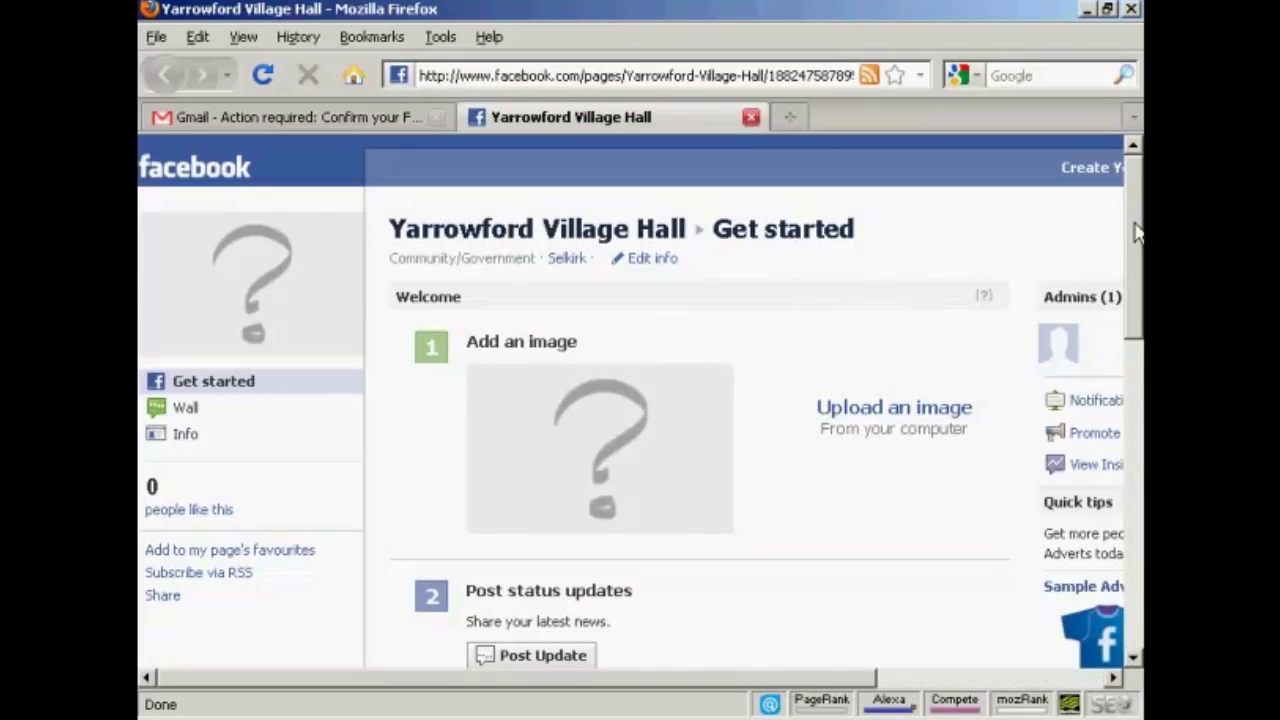
pyautogui.scroll(-1, 1135, 233)
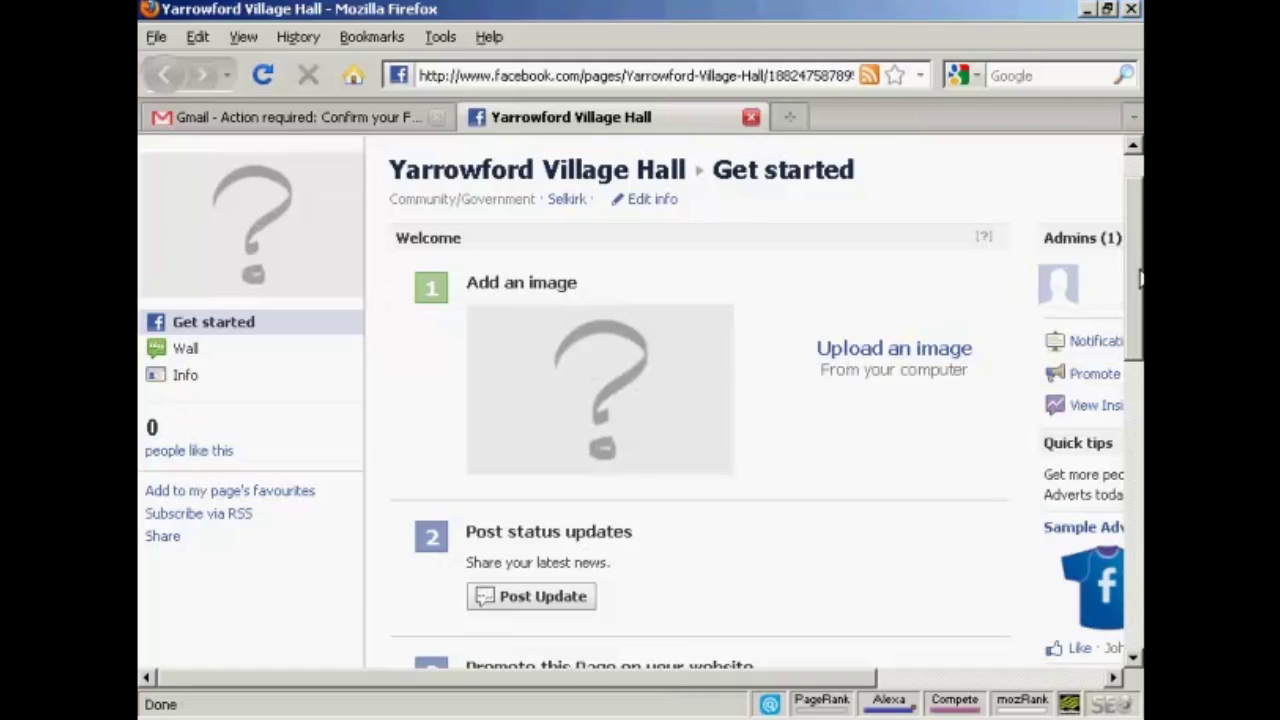
pyautogui.moveTo(1138, 280); pyautogui.dragTo(1135, 352)
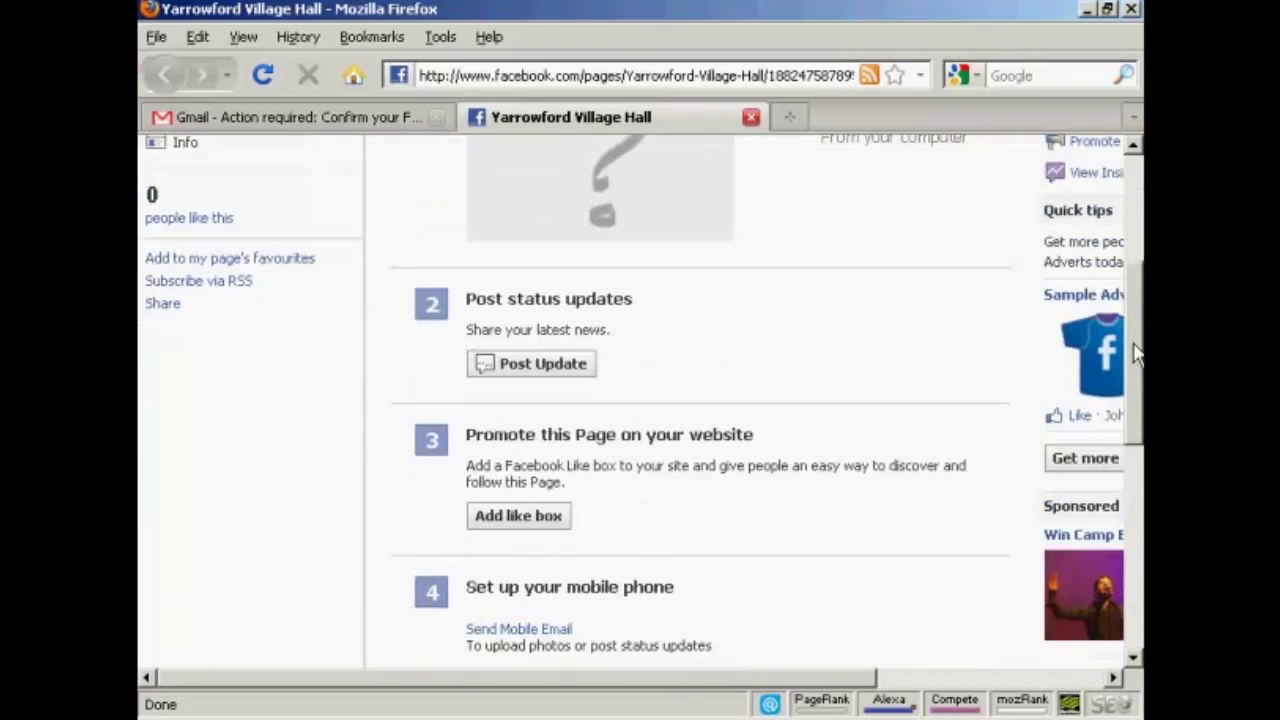
pyautogui.moveTo(1135, 352); pyautogui.dragTo(1135, 358)
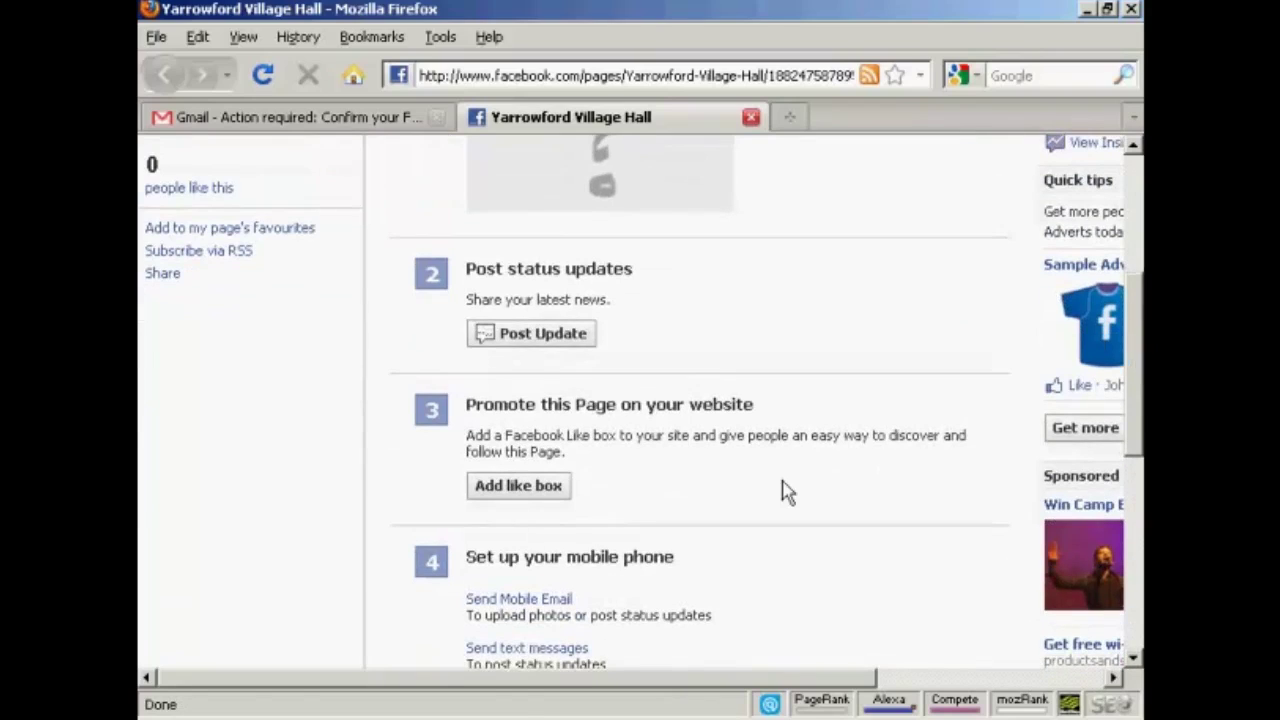